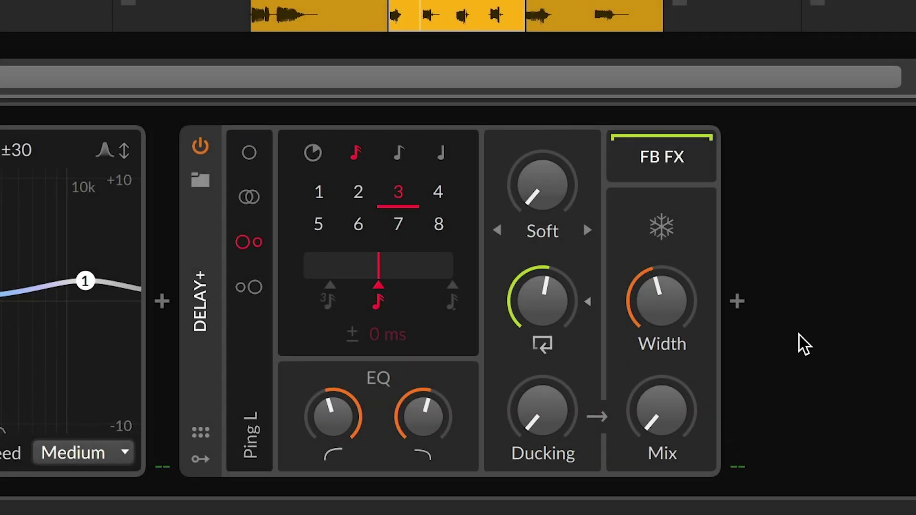
# - Raise the Delay+ mix toward 30%, try a 172 ms free time, then resync to sixteenth notes
pyautogui.moveTo(671, 418); pyautogui.dragTo(671, 374)
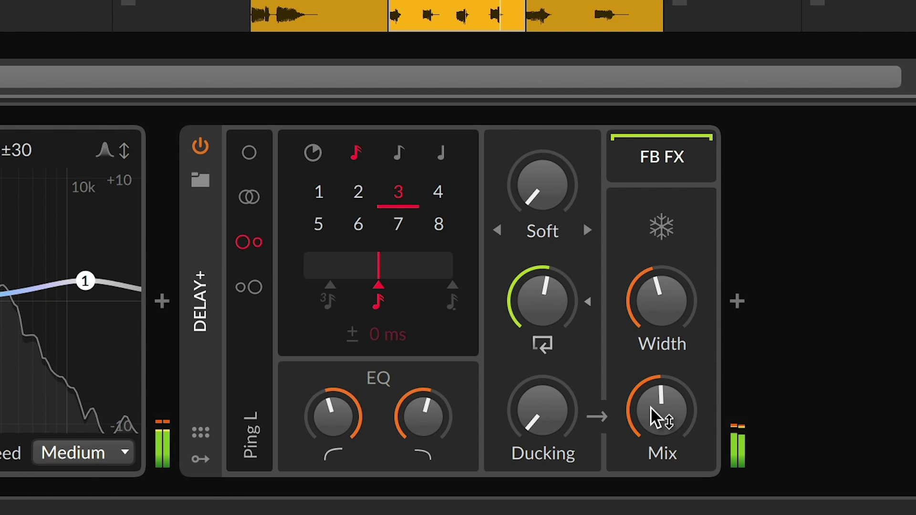
pyautogui.click(313, 152)
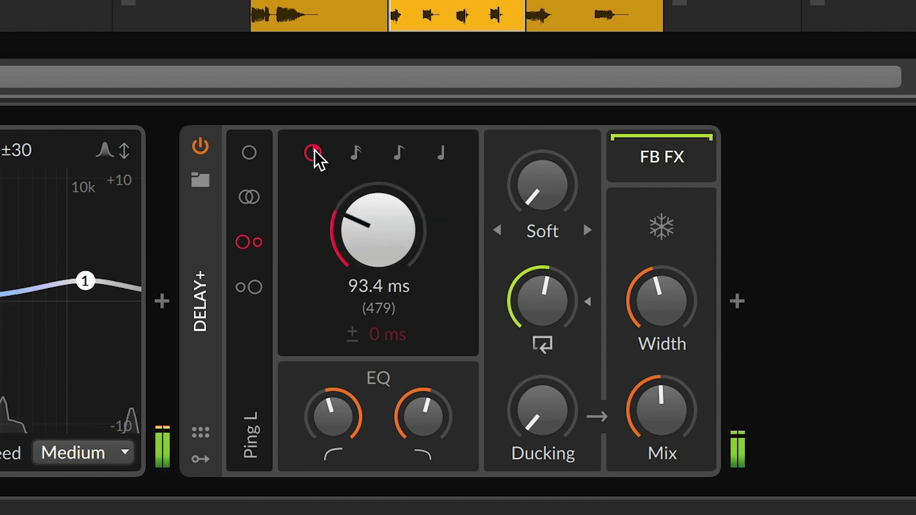
pyautogui.moveTo(386, 228)
pyautogui.mouseDown()
pyautogui.moveTo(386, 210)
pyautogui.moveTo(389, 230)
pyautogui.mouseUp()
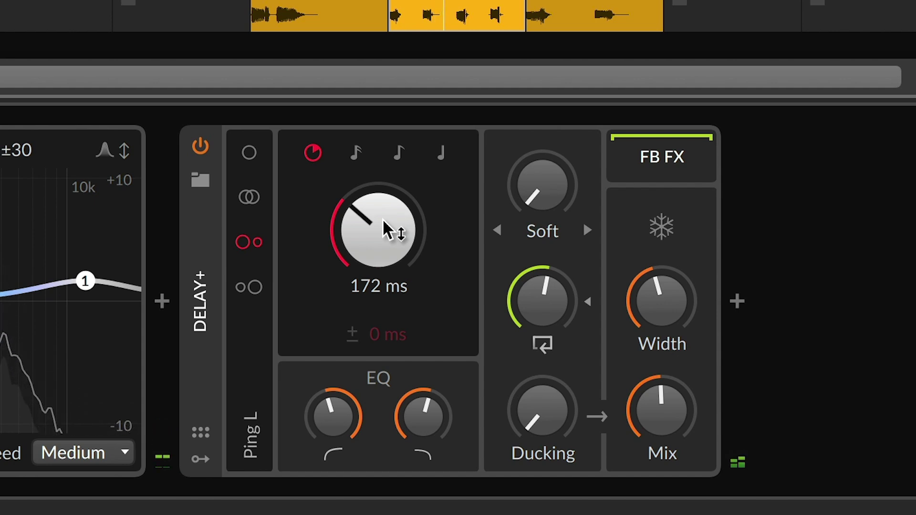
pyautogui.click(355, 151)
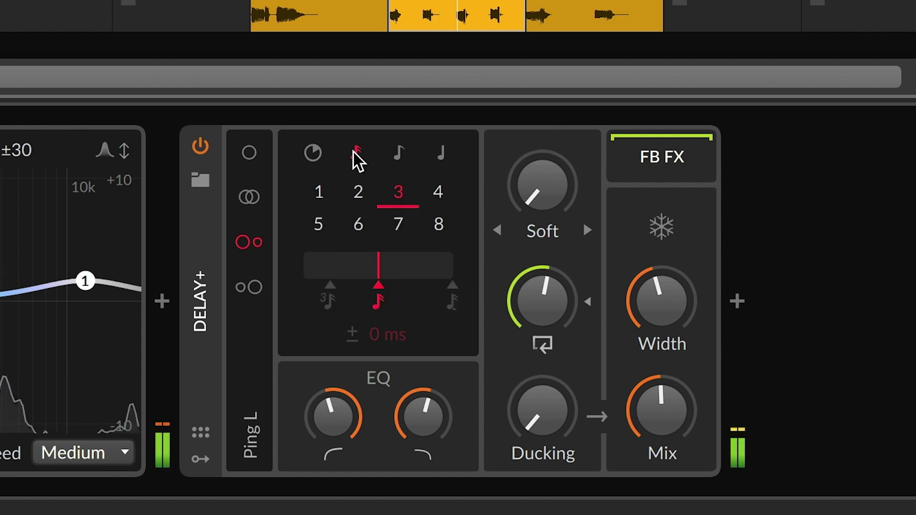
# - Set the delay to 2 sixteenth-note divisions, recentre the timing offset, and nudge the mix
pyautogui.click(358, 190)
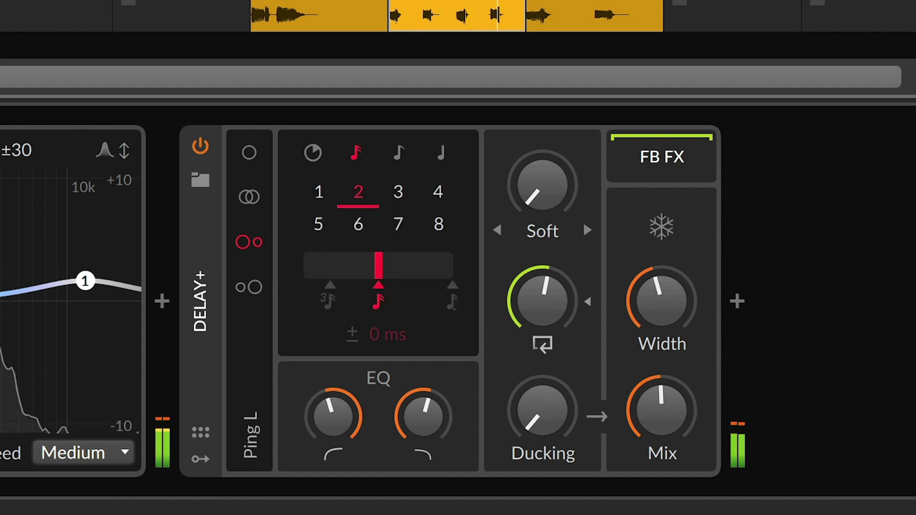
pyautogui.moveTo(379, 265)
pyautogui.mouseDown()
pyautogui.moveTo(306, 265)
pyautogui.moveTo(437, 266)
pyautogui.mouseUp()
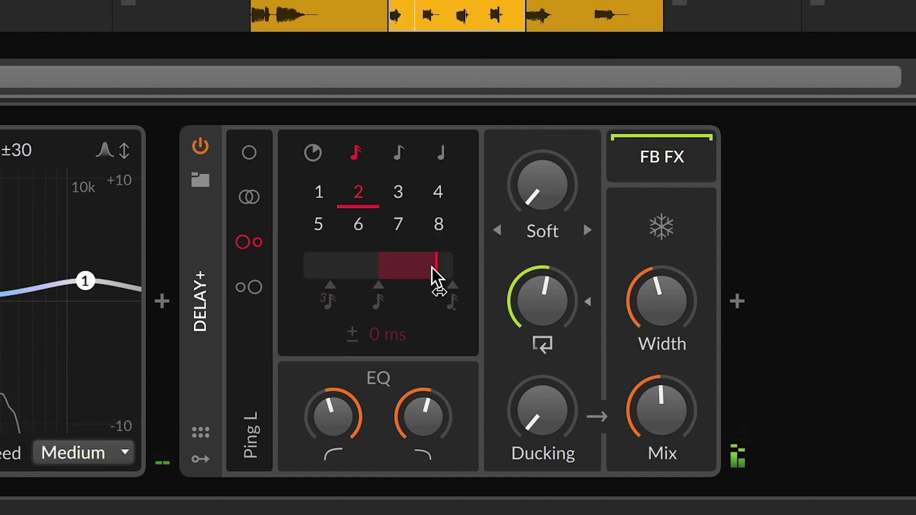
pyautogui.click(377, 287)
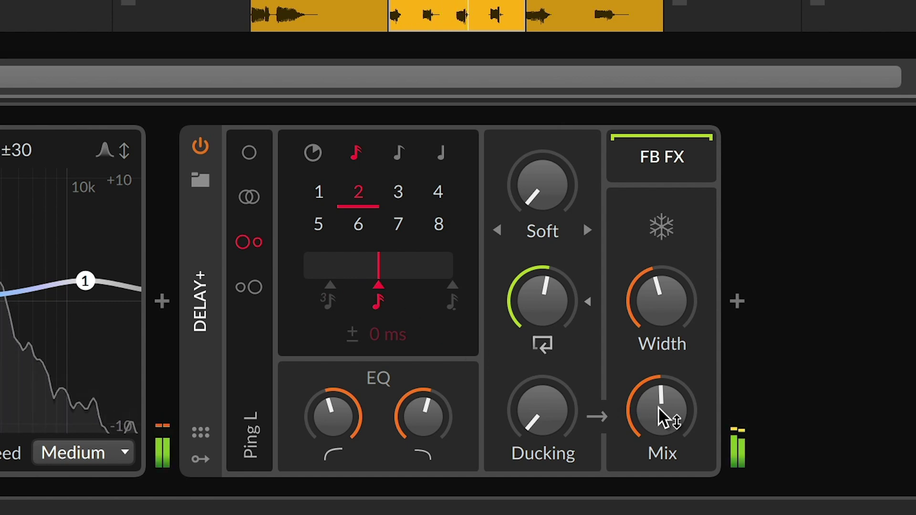
pyautogui.moveTo(666, 419)
pyautogui.mouseDown()
pyautogui.moveTo(667, 441)
pyautogui.moveTo(666, 373)
pyautogui.moveTo(667, 405)
pyautogui.mouseUp()
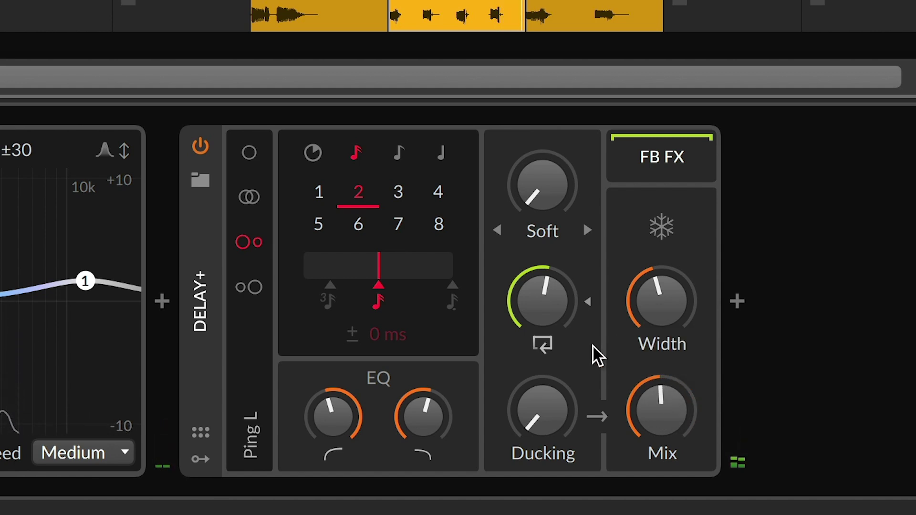
# - Set feedback just under 100%, raise the feedback EQ high cut, and lower its low cut to about 103 Hz
pyautogui.moveTo(542, 300); pyautogui.dragTo(543, 272)
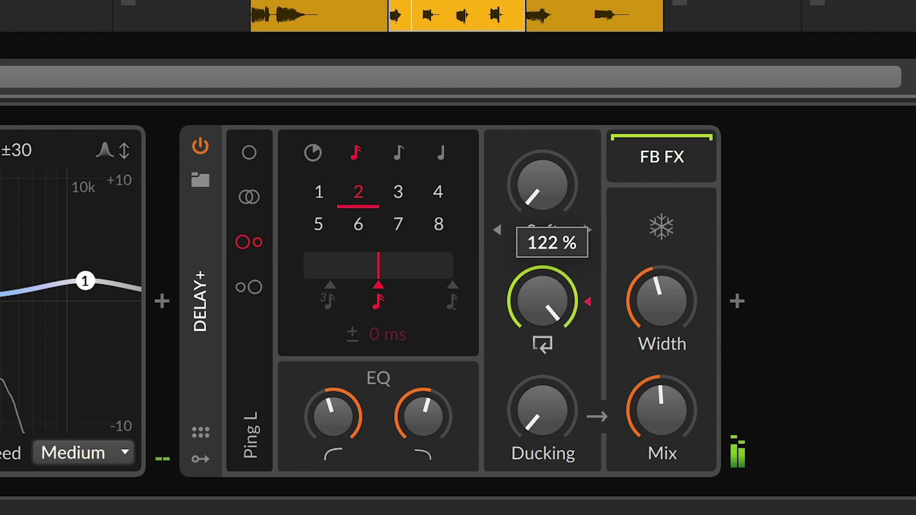
pyautogui.moveTo(542, 272); pyautogui.dragTo(543, 279)
pyautogui.moveTo(434, 434); pyautogui.dragTo(434, 403)
pyautogui.moveTo(344, 419); pyautogui.dragTo(344, 419)
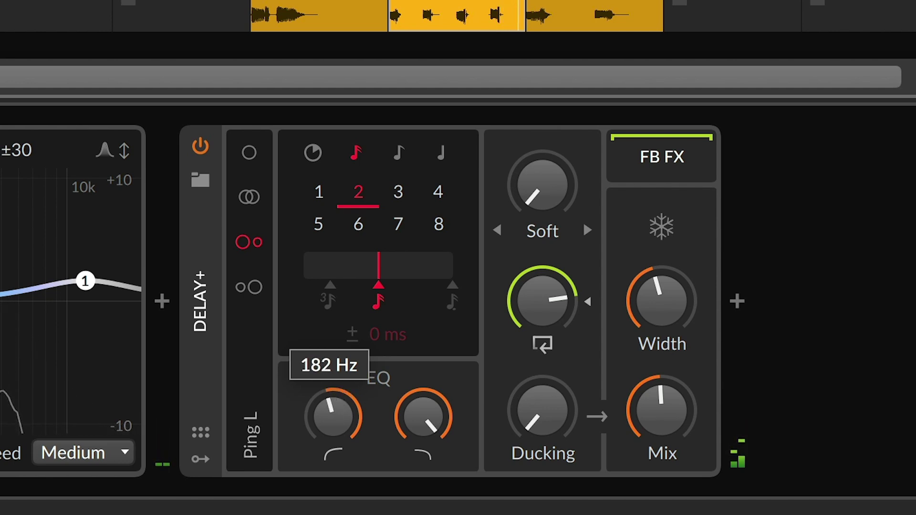
pyautogui.moveTo(344, 419); pyautogui.dragTo(344, 419)
pyautogui.moveTo(406, 416); pyautogui.dragTo(423, 410)
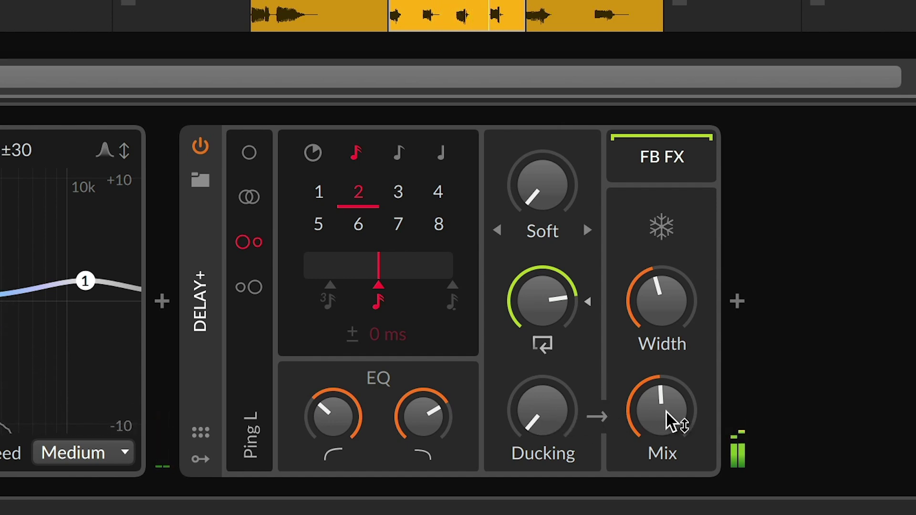
# - Add some ducking, lower the mix to about 43%, and push feedback to about 117%
pyautogui.moveTo(551, 419); pyautogui.dragTo(551, 382)
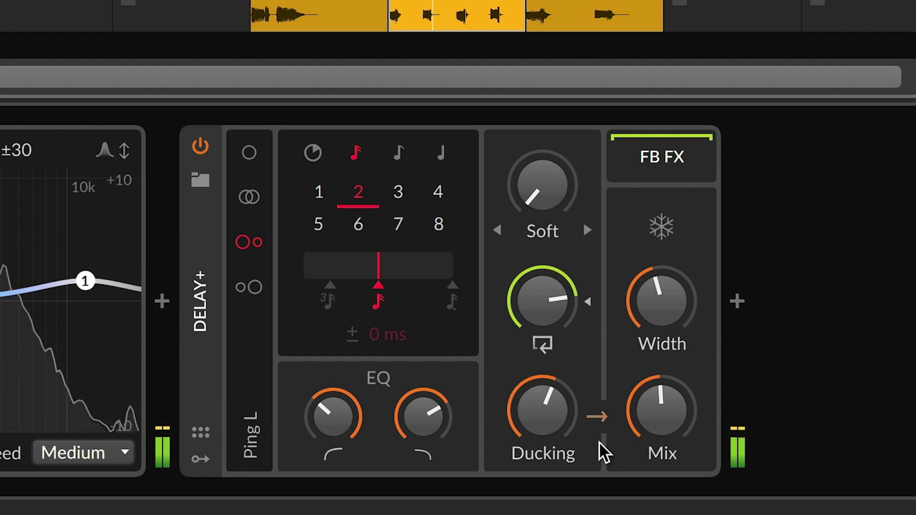
pyautogui.moveTo(660, 422); pyautogui.dragTo(661, 438)
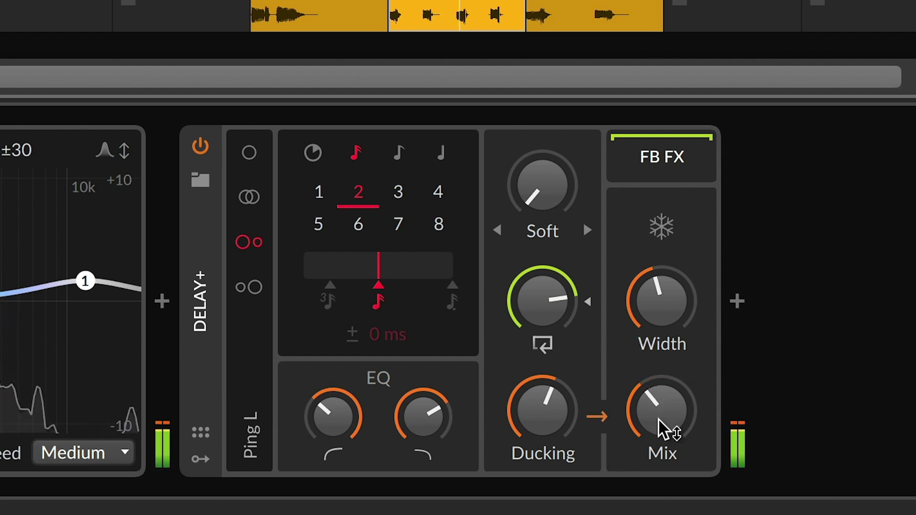
pyautogui.moveTo(556, 322); pyautogui.dragTo(549, 307)
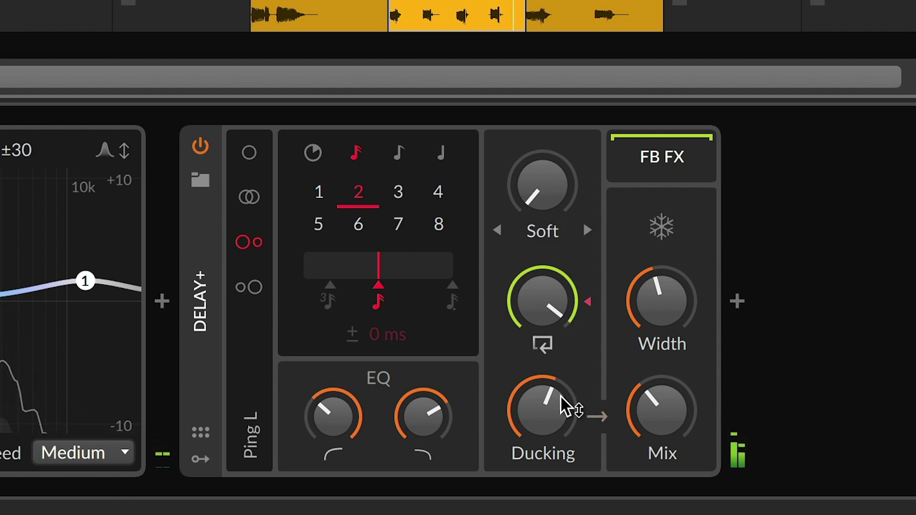
pyautogui.moveTo(560, 395)
pyautogui.mouseDown()
pyautogui.moveTo(560, 440)
pyautogui.moveTo(559, 397)
pyautogui.mouseUp()
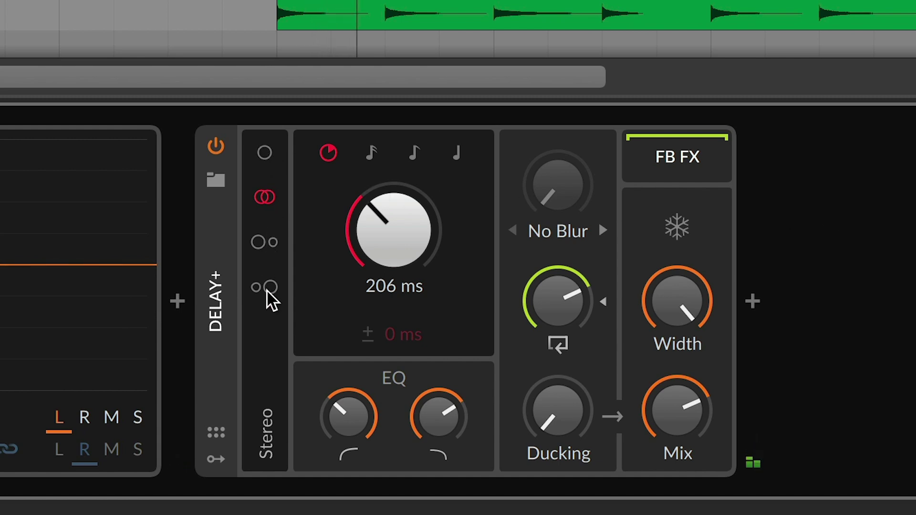
# - Audition mono (panned left), Ping L and Ping R delay modes, finishing in Stereo mode
pyautogui.click(263, 153)
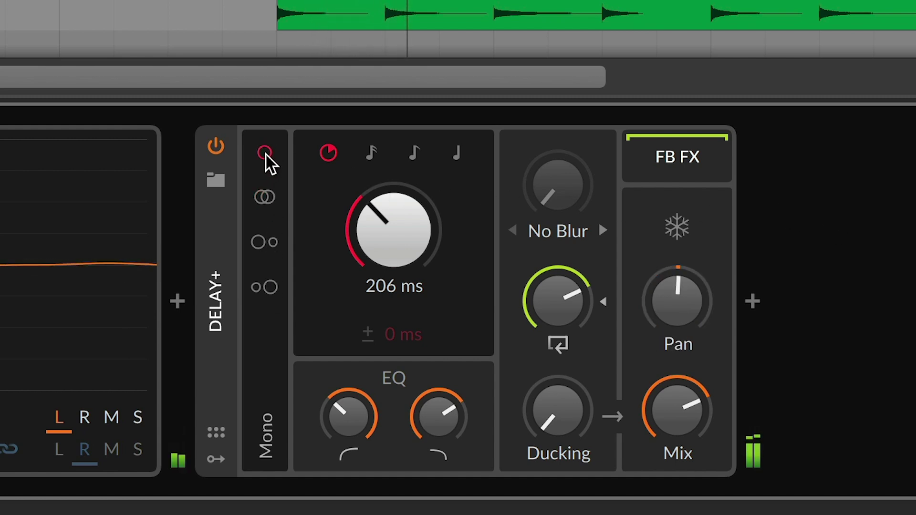
pyautogui.moveTo(674, 288)
pyautogui.mouseDown()
pyautogui.moveTo(674, 339)
pyautogui.moveTo(674, 244)
pyautogui.moveTo(675, 288)
pyautogui.mouseUp()
pyautogui.click(264, 197)
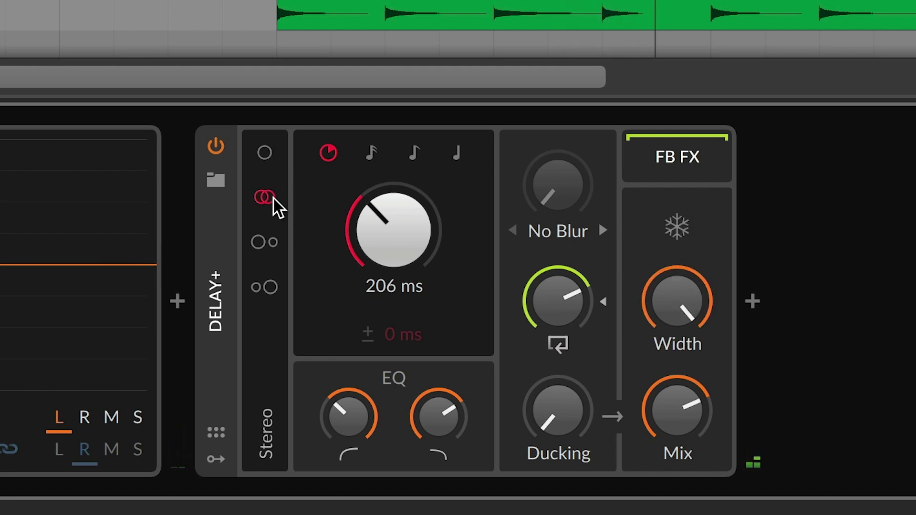
pyautogui.click(271, 243)
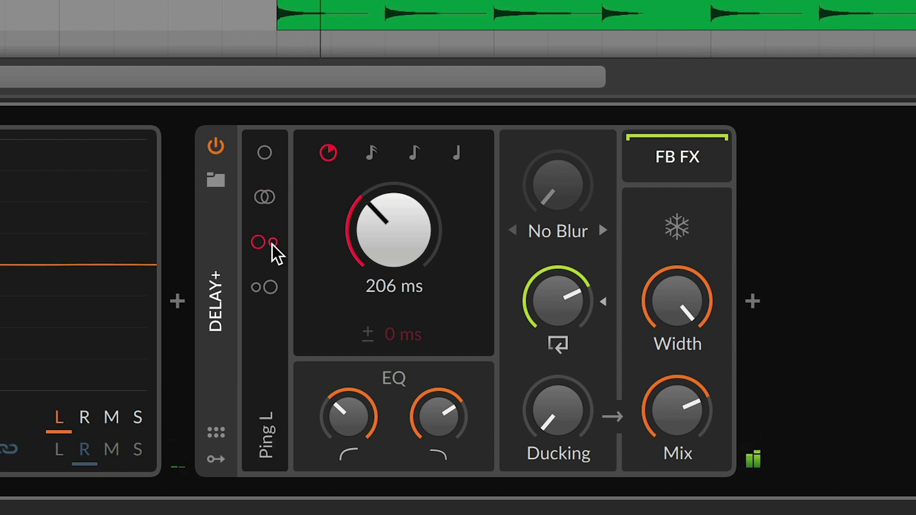
pyautogui.click(271, 287)
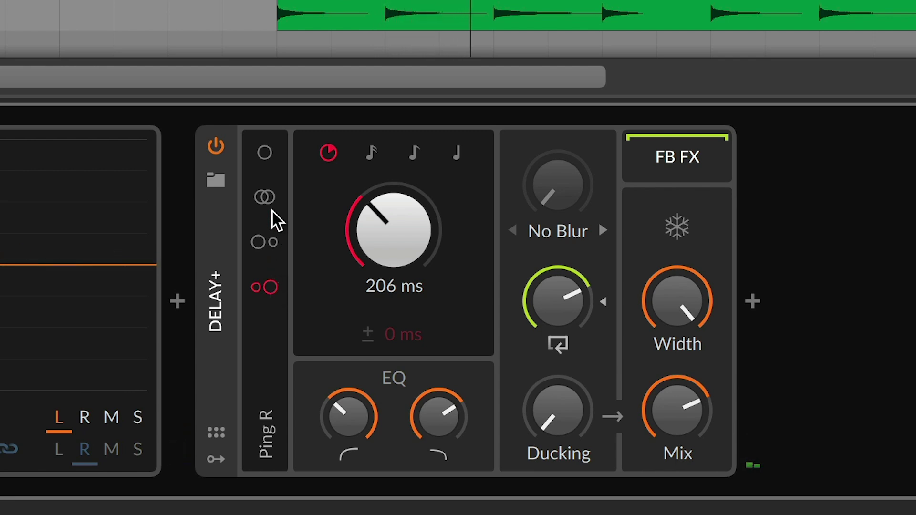
pyautogui.click(267, 197)
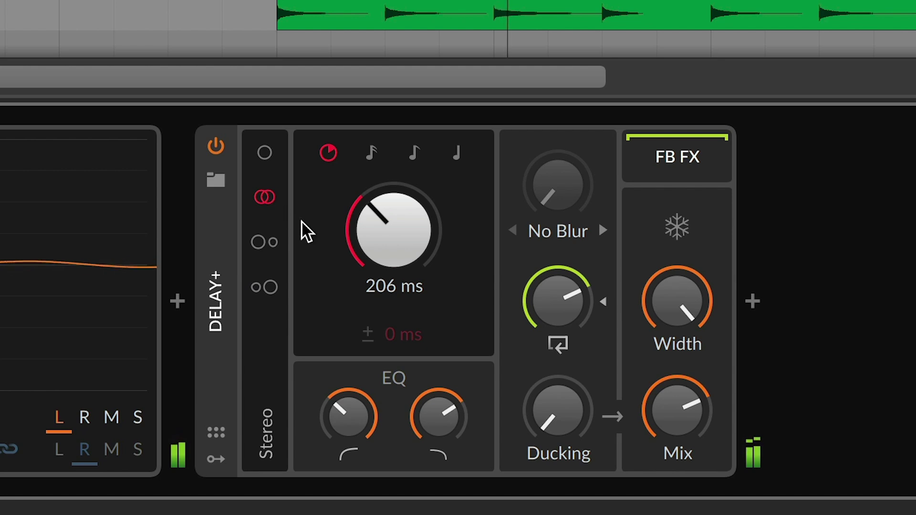
# - Make the 7 ms offset bipolar and raise the feedback to about 111%
pyautogui.click(368, 335)
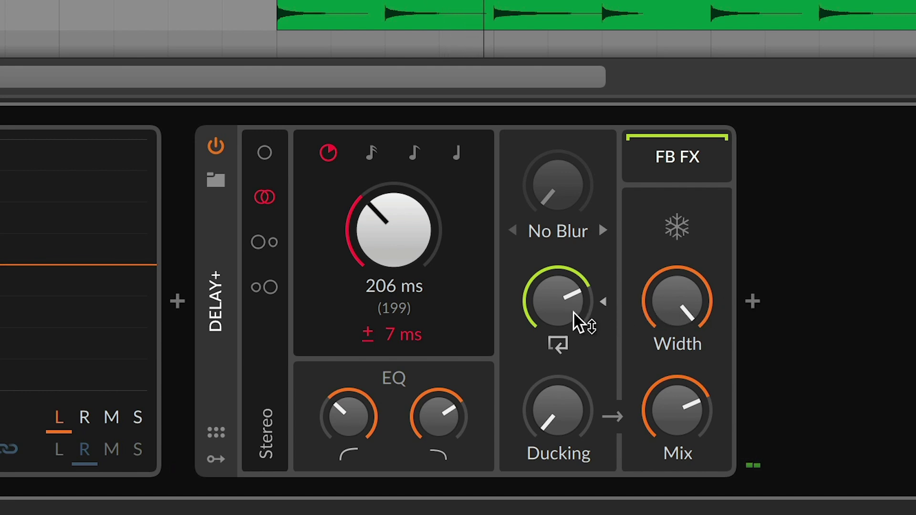
pyautogui.moveTo(573, 311)
pyautogui.mouseDown()
pyautogui.moveTo(573, 286)
pyautogui.moveTo(574, 303)
pyautogui.mouseUp()
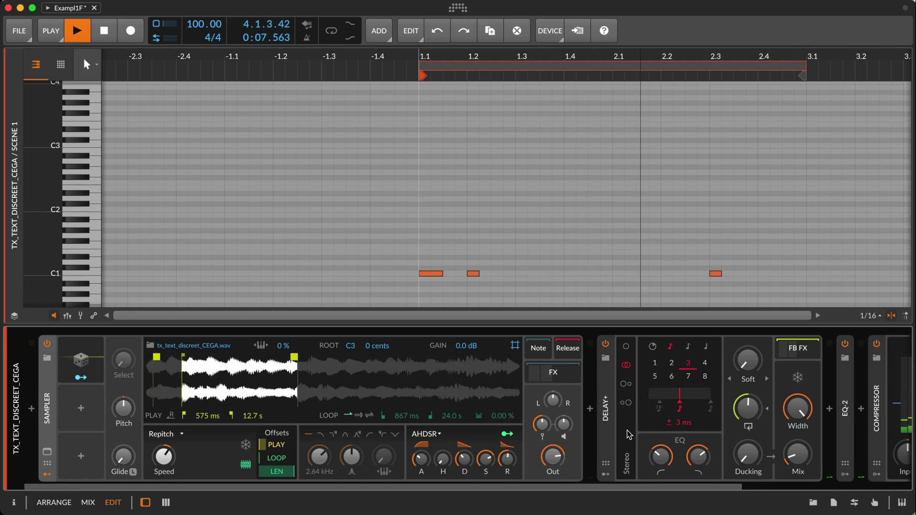
# - Set the Delay+ mix to about 50% and the Soft blur amount to 41.8%
pyautogui.hscroll(6, 630, 434)
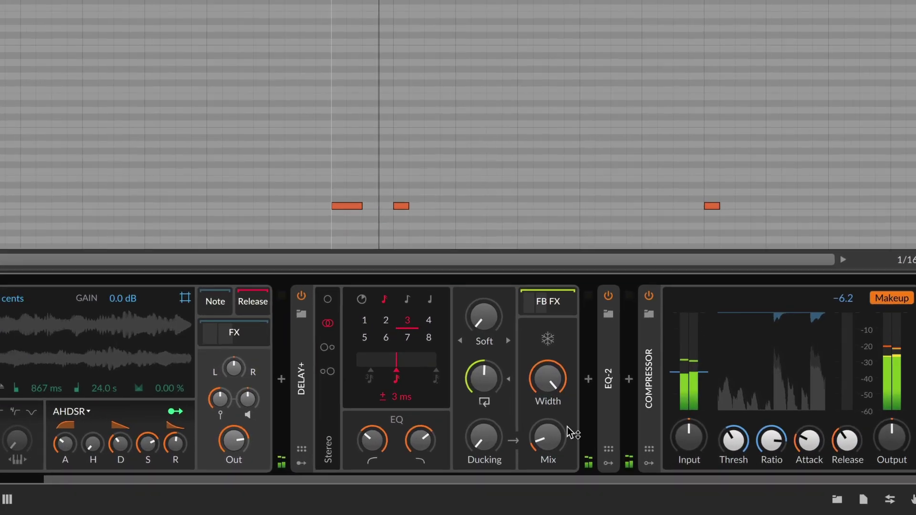
pyautogui.moveTo(548, 435); pyautogui.dragTo(548, 382)
pyautogui.moveTo(517, 420); pyautogui.dragTo(516, 422)
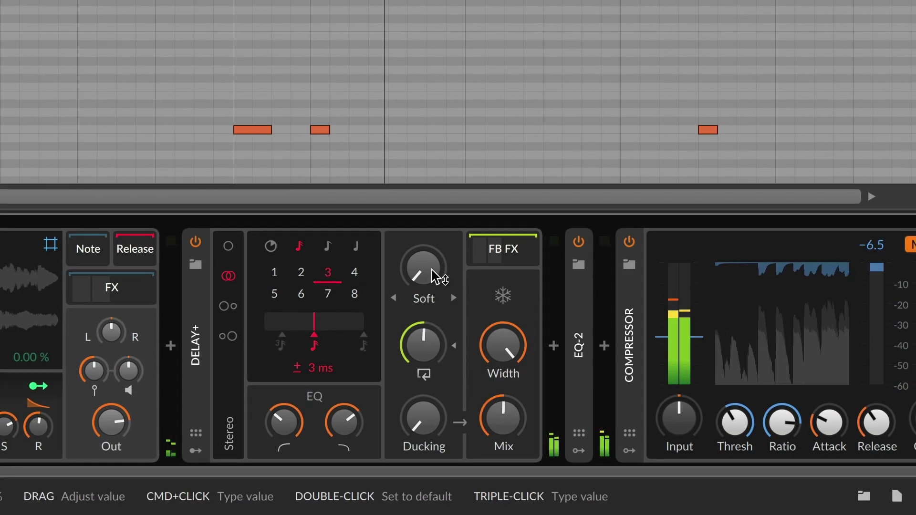
pyautogui.moveTo(434, 280)
pyautogui.mouseDown()
pyautogui.moveTo(435, 248)
pyautogui.moveTo(434, 280)
pyautogui.mouseUp()
pyautogui.click(436, 298)
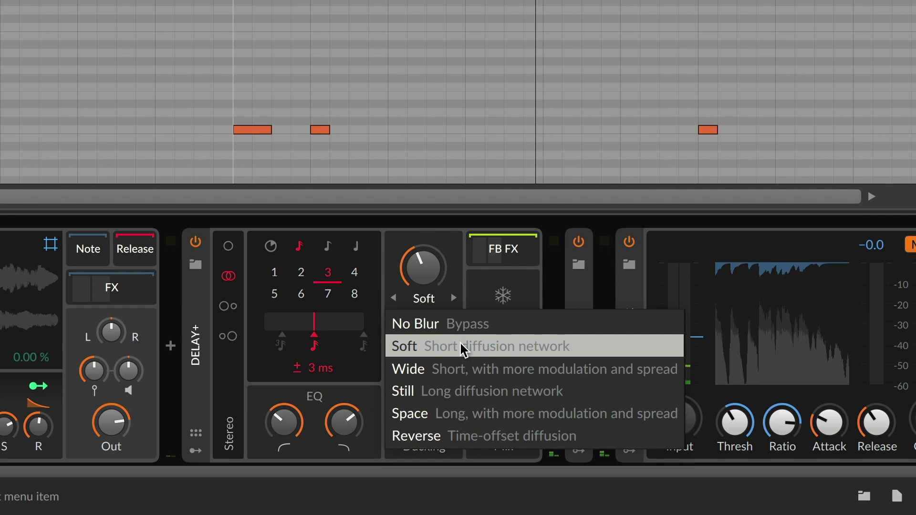
# - Try Space blur at about 15%, raise the EQ high cutoff to 12.4 kHz, then settle on Still blur
pyautogui.click(467, 417)
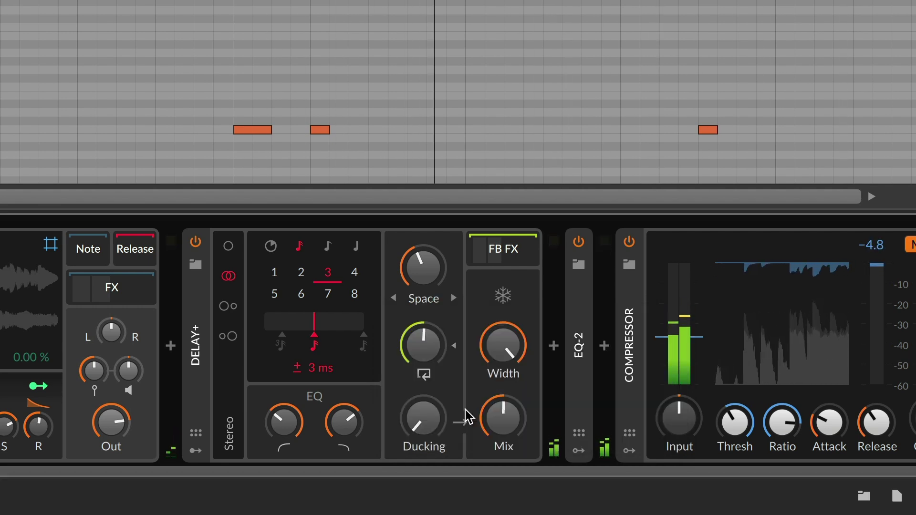
pyautogui.moveTo(431, 281); pyautogui.dragTo(431, 313)
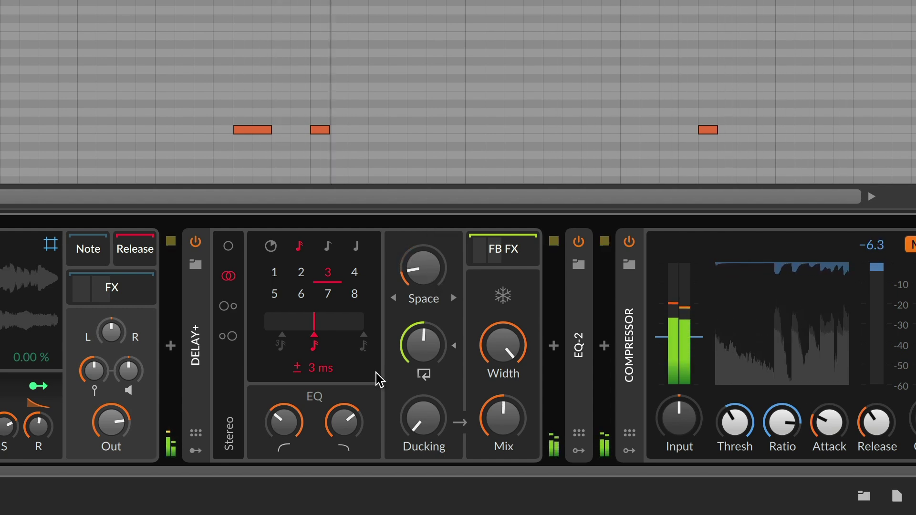
pyautogui.moveTo(343, 422); pyautogui.dragTo(343, 389)
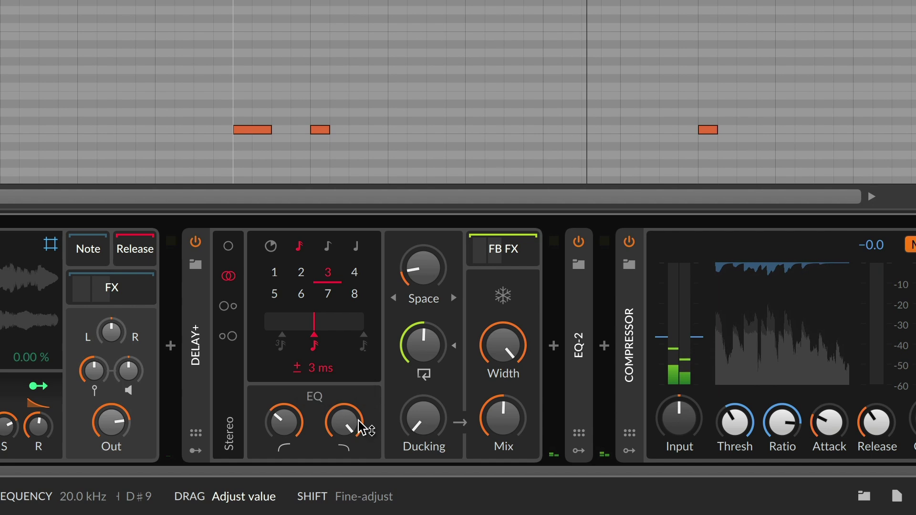
pyautogui.click(454, 299)
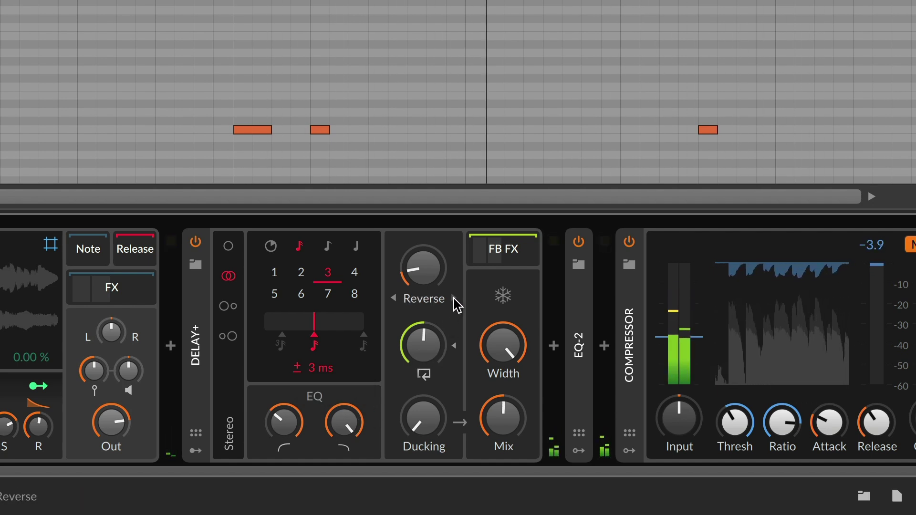
pyautogui.click(395, 304)
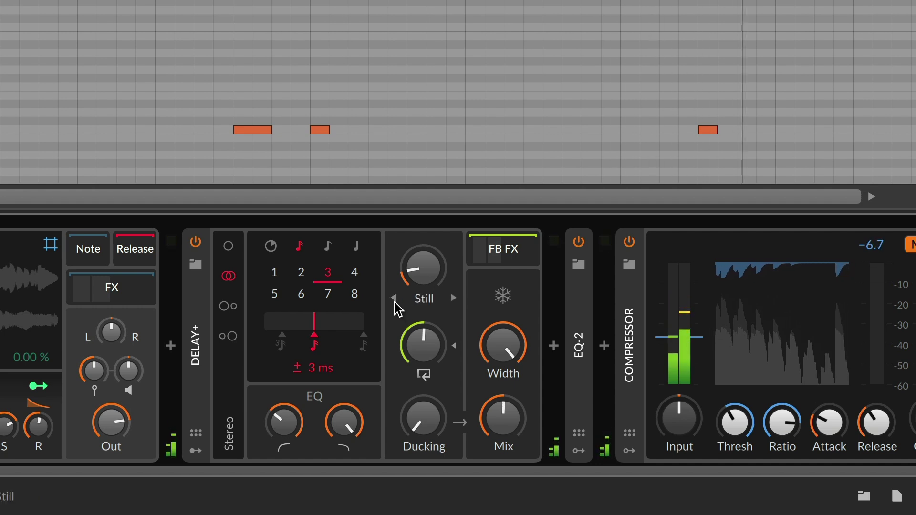
# - Enable the feedback Pitch Shifter at -12 semitones and switch on EQ-2, reshaping its high band
pyautogui.click(506, 249)
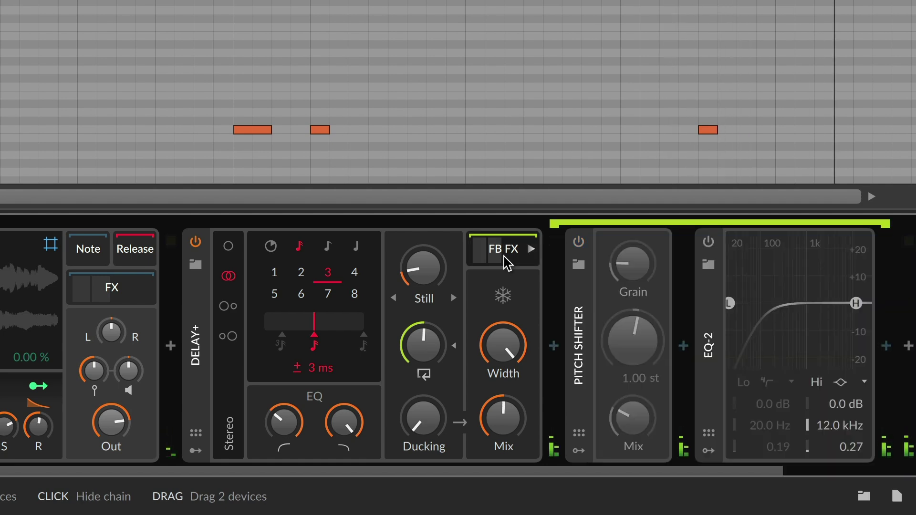
pyautogui.click(572, 243)
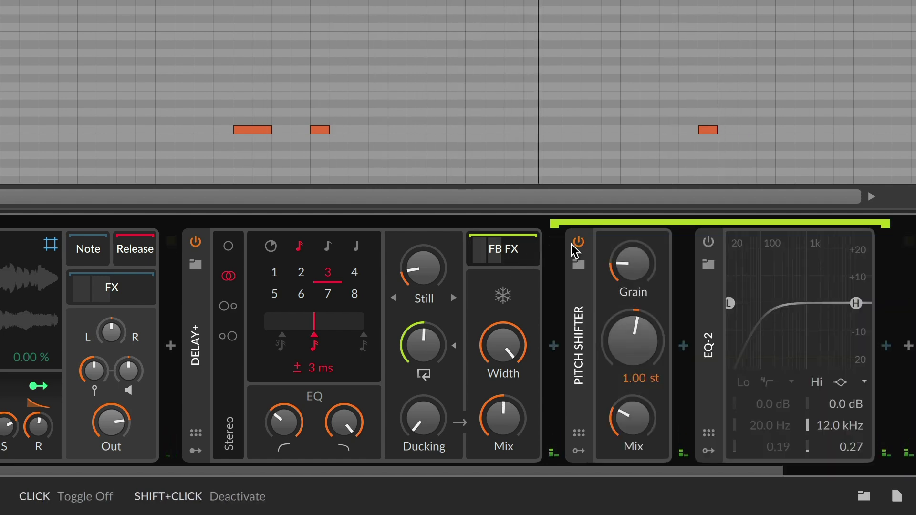
pyautogui.moveTo(647, 347)
pyautogui.mouseDown()
pyautogui.moveTo(647, 448)
pyautogui.moveTo(649, 347)
pyautogui.mouseUp()
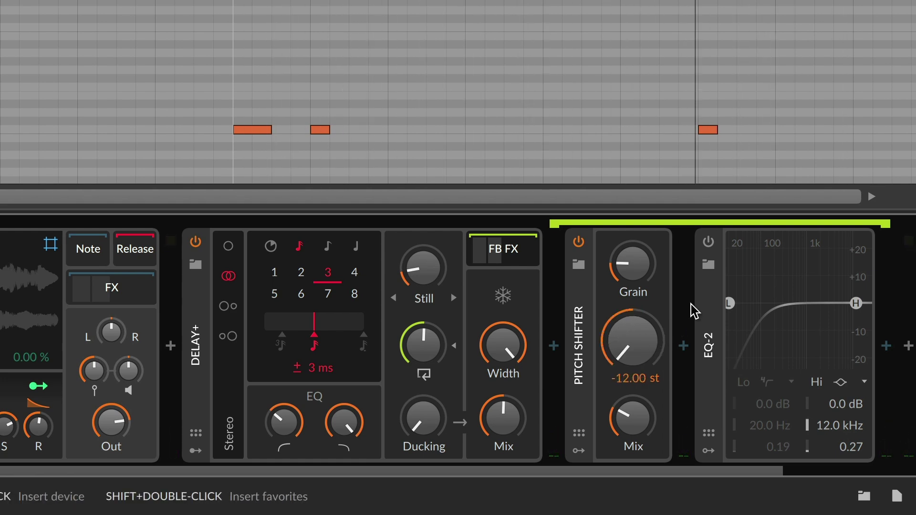
pyautogui.click(709, 244)
pyautogui.moveTo(856, 304); pyautogui.dragTo(818, 328)
# - Boost EQ-2's high band to +2 dB near 4 kHz, enable freeze, and tweak Still blur and offset
pyautogui.moveTo(832, 305); pyautogui.dragTo(833, 298)
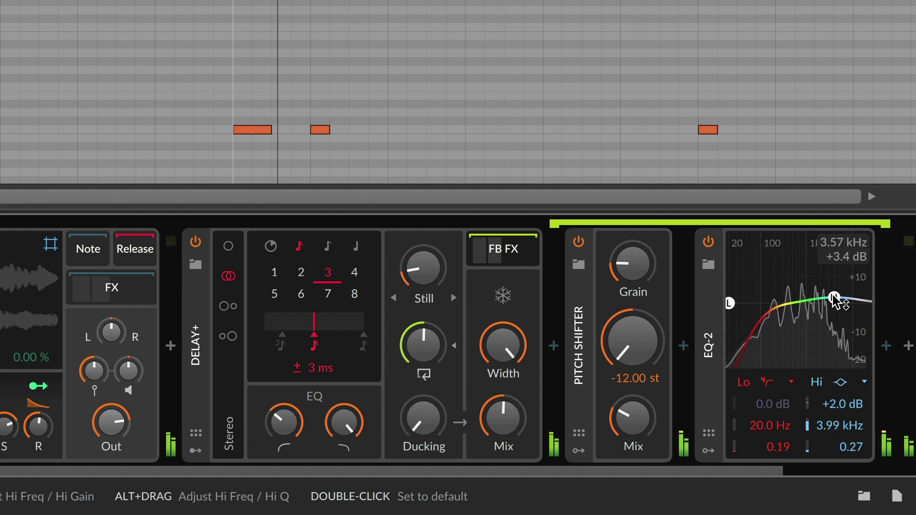
pyautogui.click(504, 297)
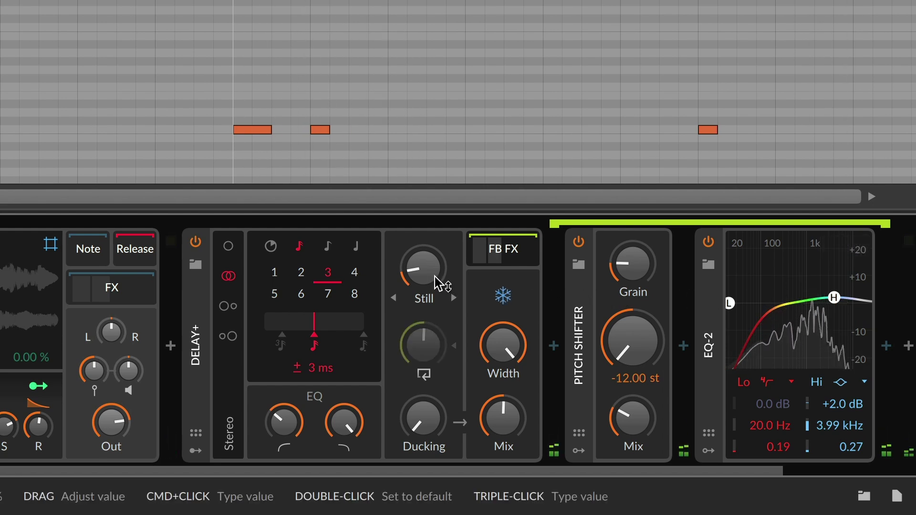
pyautogui.moveTo(436, 235); pyautogui.dragTo(437, 232)
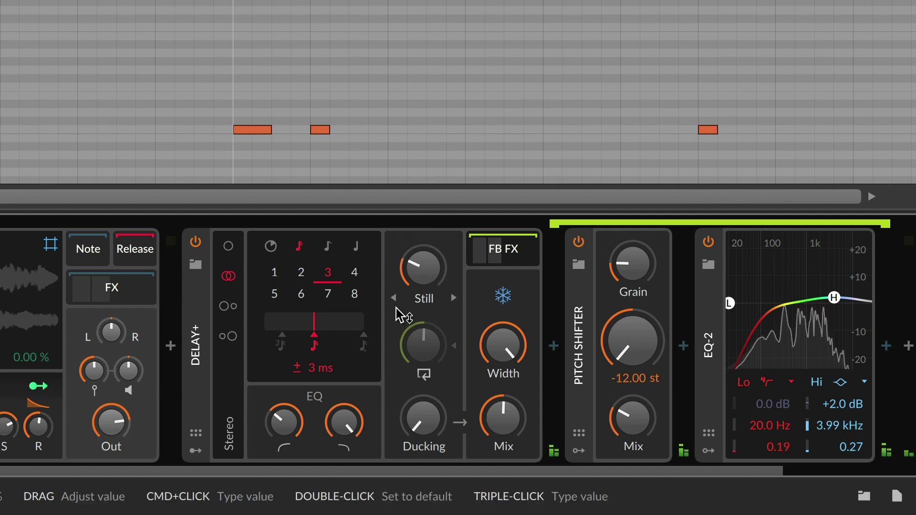
pyautogui.moveTo(321, 331); pyautogui.dragTo(321, 335)
# - Lower the high EQ cutoff and Still blur, disable freeze, reset offset to 0.00%, and reveal modulators
pyautogui.moveTo(364, 424); pyautogui.dragTo(364, 431)
pyautogui.moveTo(429, 277); pyautogui.dragTo(429, 284)
pyautogui.click(505, 294)
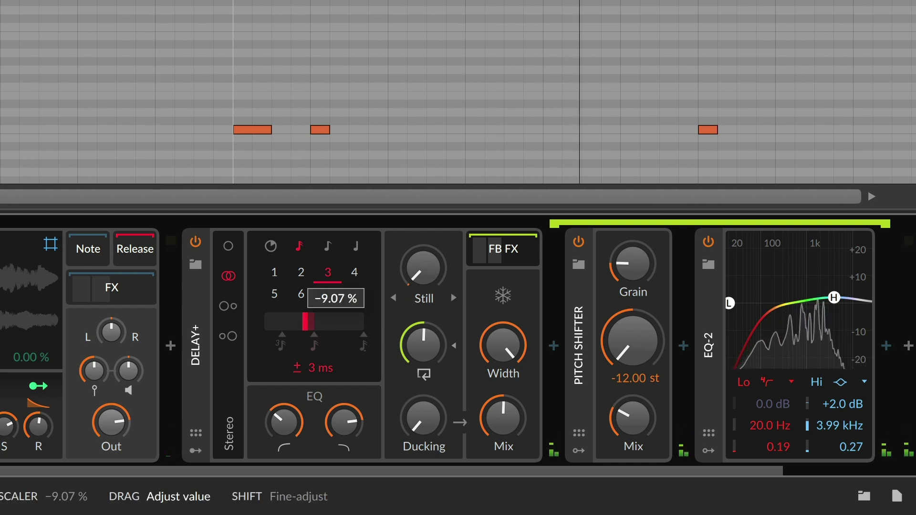
pyautogui.doubleClick(305, 324)
pyautogui.click(194, 451)
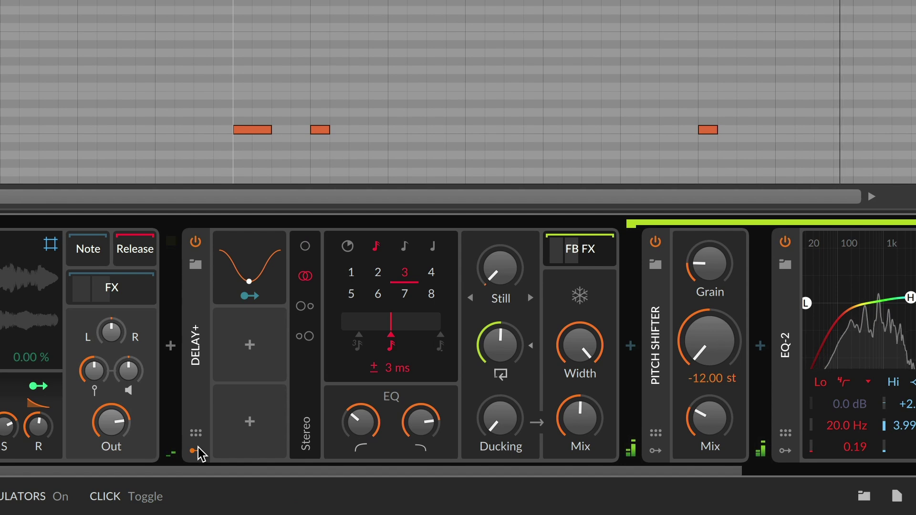
# - Map the LFO to the delay unit scaler (about 7.3%) and the Still blur amount (5.3%)
pyautogui.click(257, 296)
pyautogui.moveTo(394, 323); pyautogui.dragTo(396, 324)
pyautogui.moveTo(496, 271); pyautogui.dragTo(496, 233)
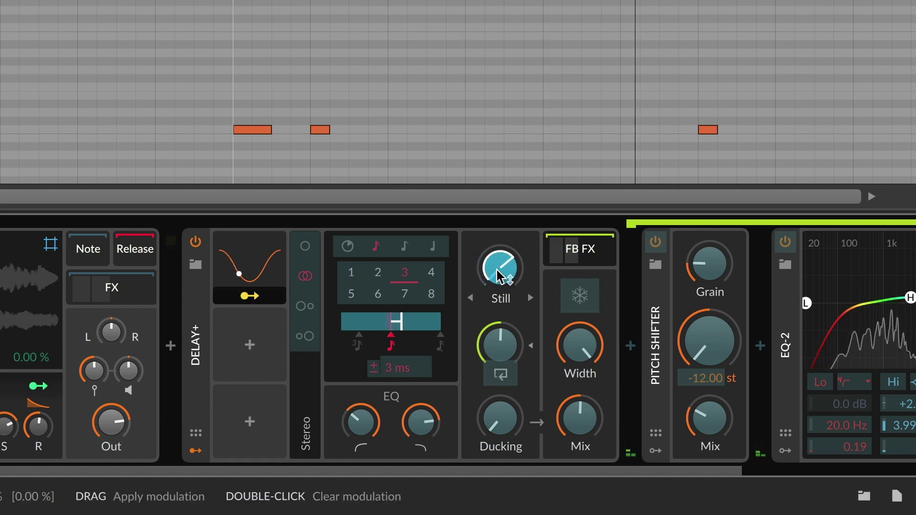
pyautogui.press('Escape')
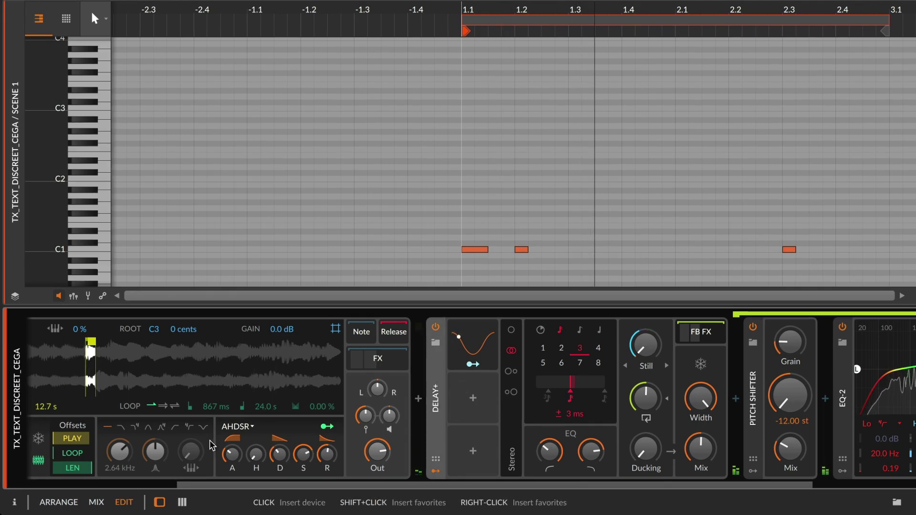
# - In the Delay+ Inspector, set On changes to Fade and Level Control to Comp
pyautogui.click(15, 502)
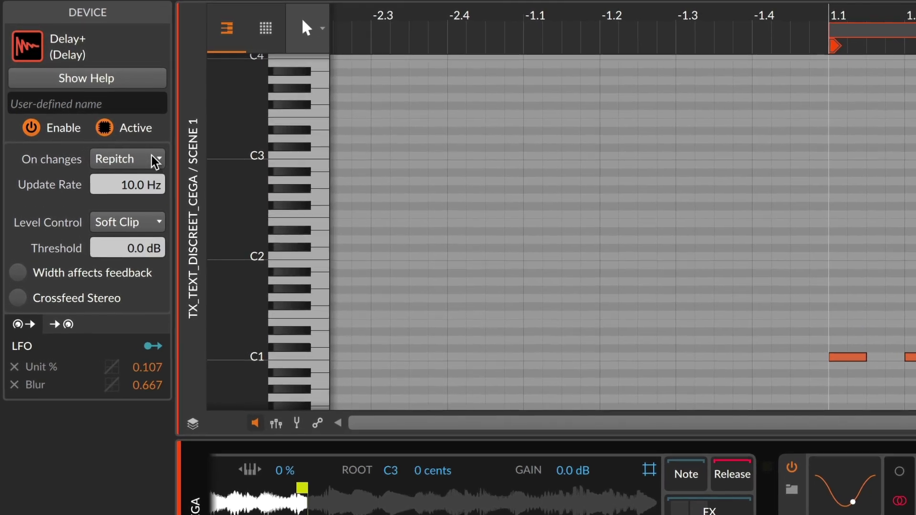
pyautogui.click(128, 131)
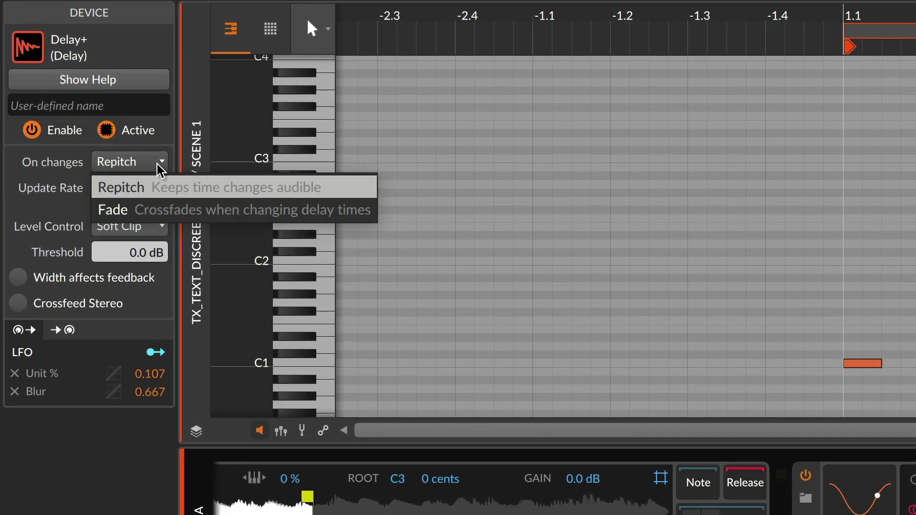
pyautogui.click(169, 208)
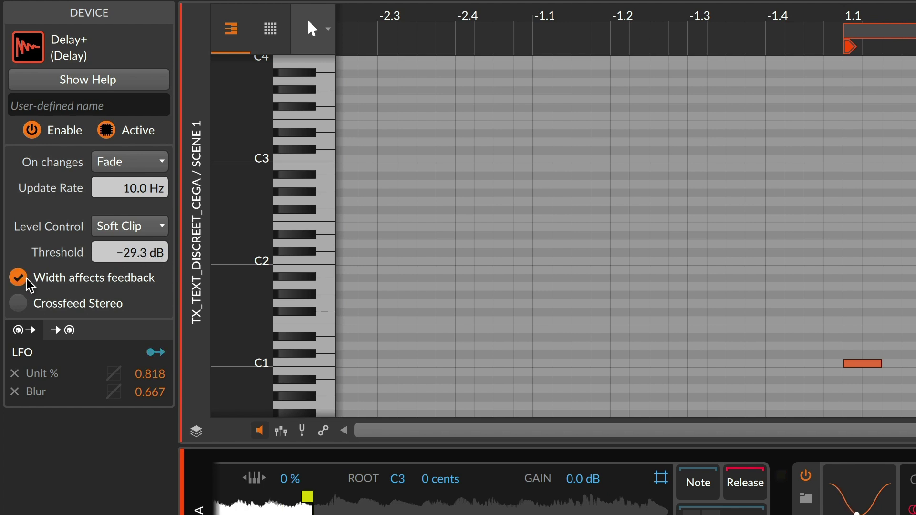
pyautogui.click(134, 233)
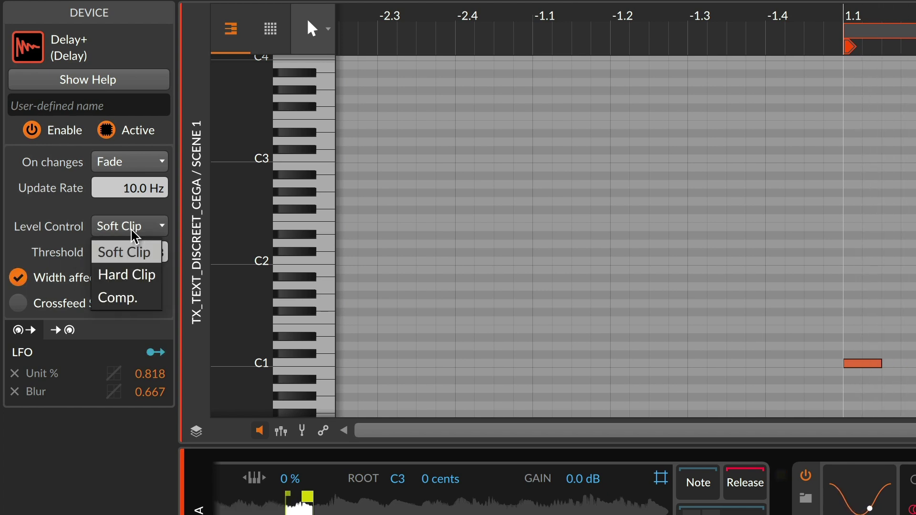
pyautogui.click(143, 297)
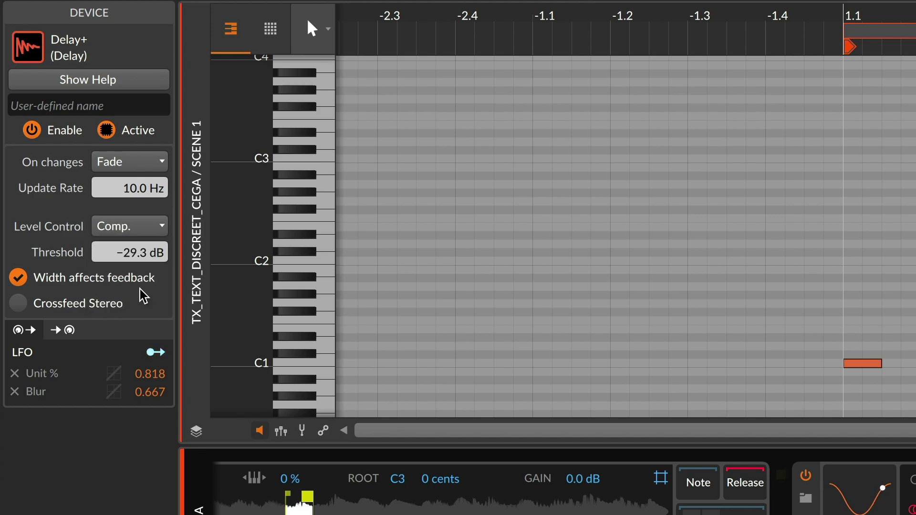